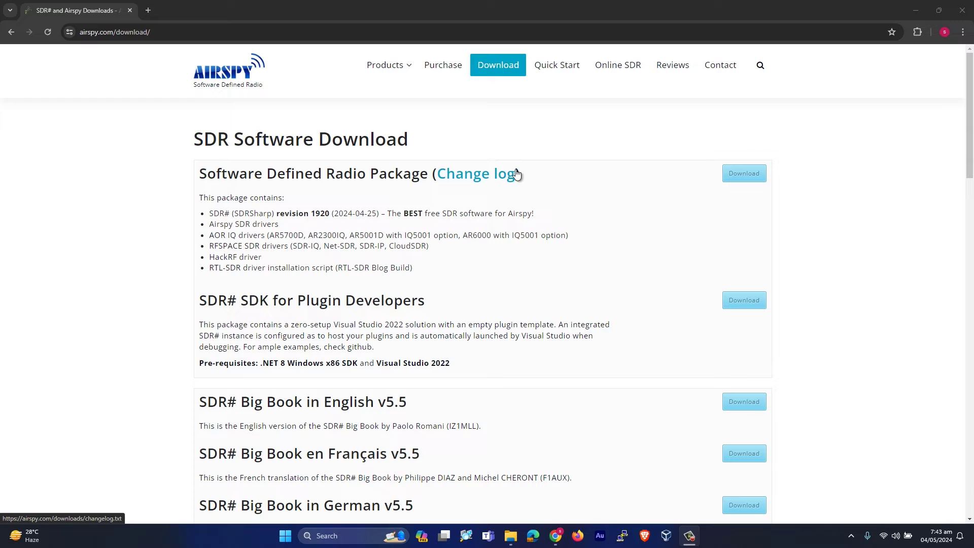
- Open the sdrsharp-x86 folder from the desktop and select install-rtlsdr.bat
{"action": "left_click", "coordinate": [919, 10]}
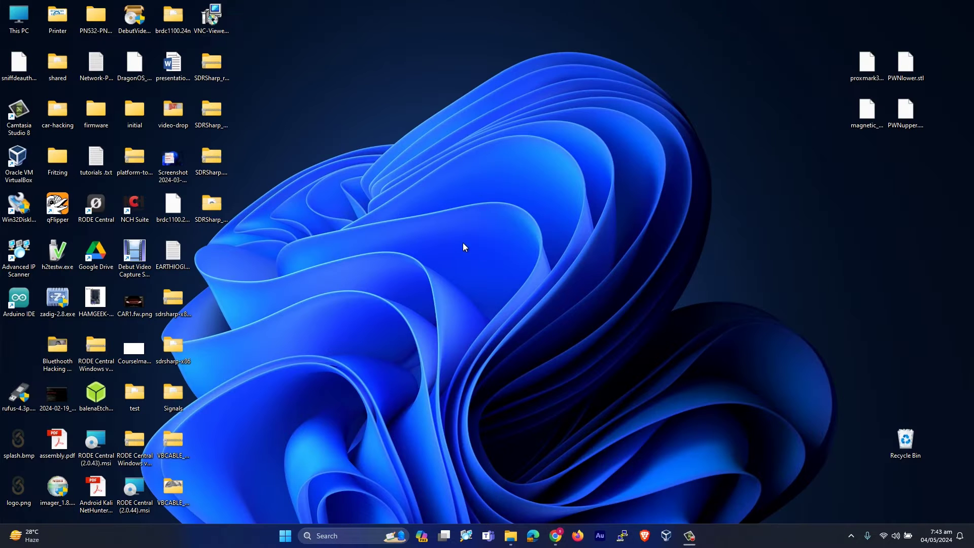
{"action": "left_click", "coordinate": [236, 151]}
{"action": "double_click", "coordinate": [184, 344]}
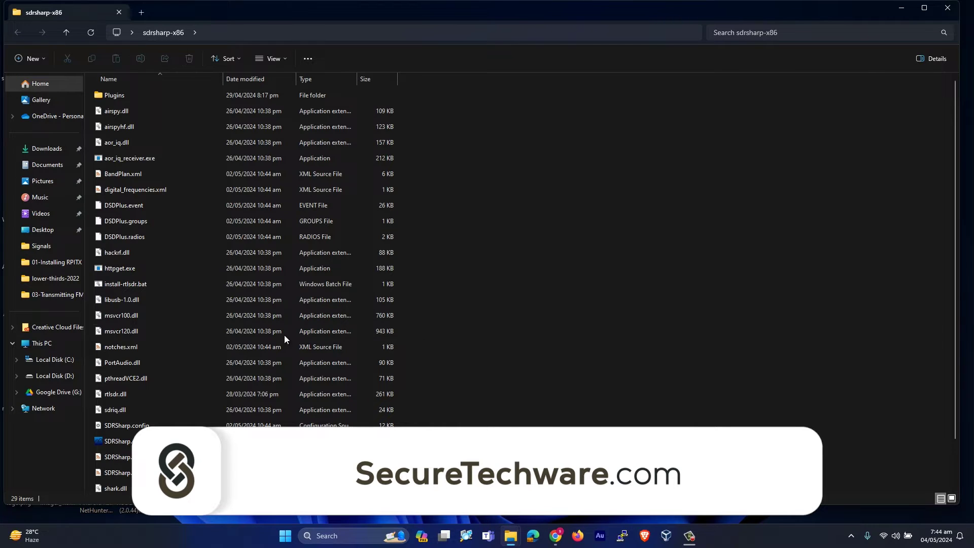
{"action": "left_click", "coordinate": [135, 285]}
- Run install-rtlsdr.bat to download and extract the RTL-SDR driver and Zadig, then close its window
{"action": "double_click", "coordinate": [135, 285]}
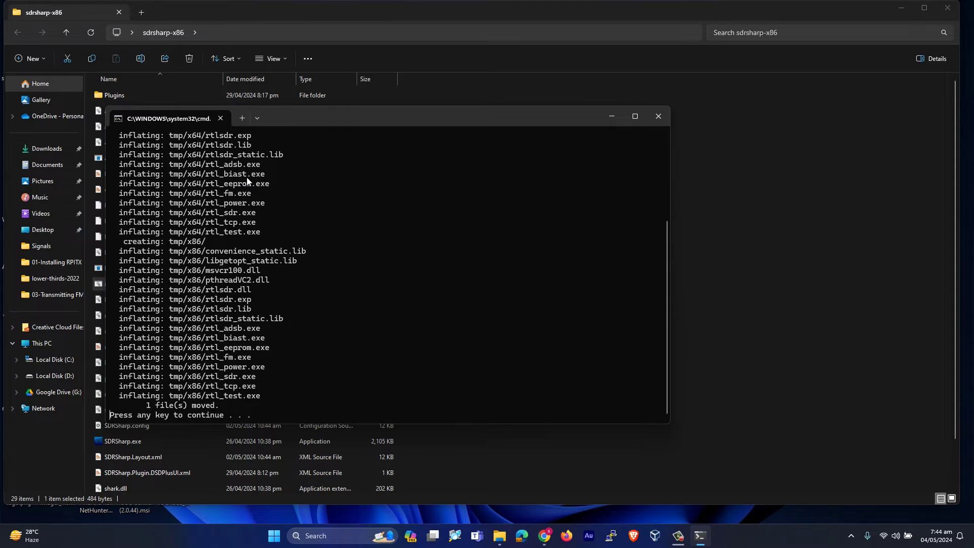
{"action": "key", "text": "Return"}
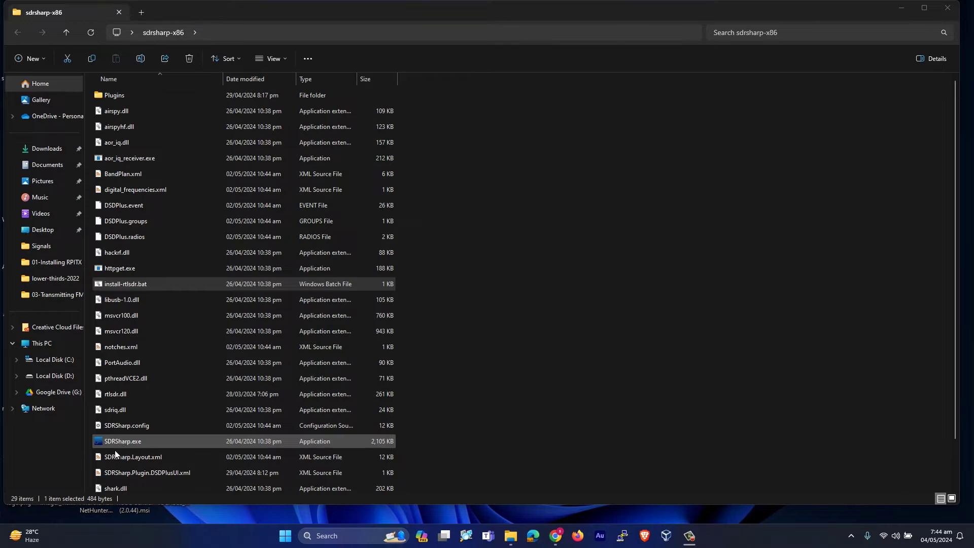
- Launch SDRSharp.exe with RTL-SDR USB as the source, start it, and dismiss the no-device error
{"action": "double_click", "coordinate": [119, 440]}
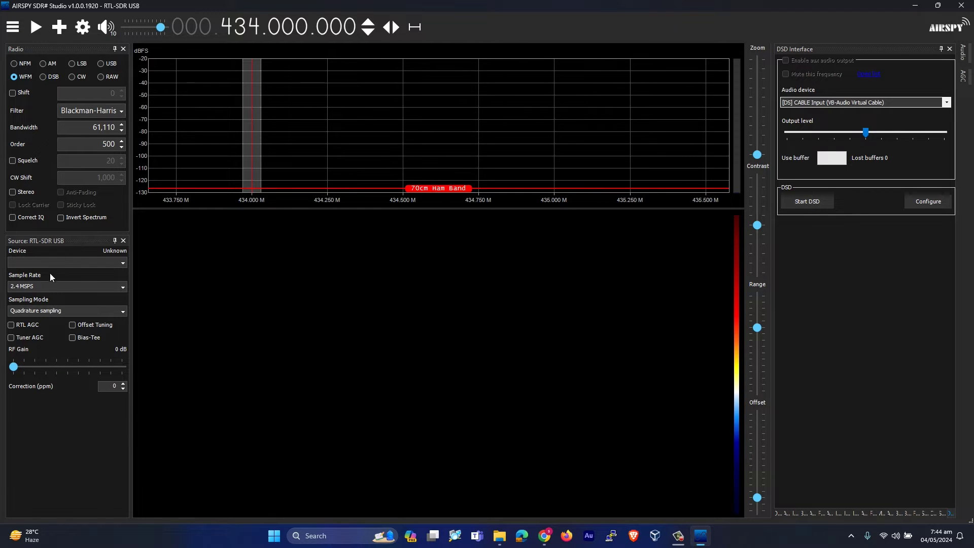
{"action": "left_click", "coordinate": [11, 30]}
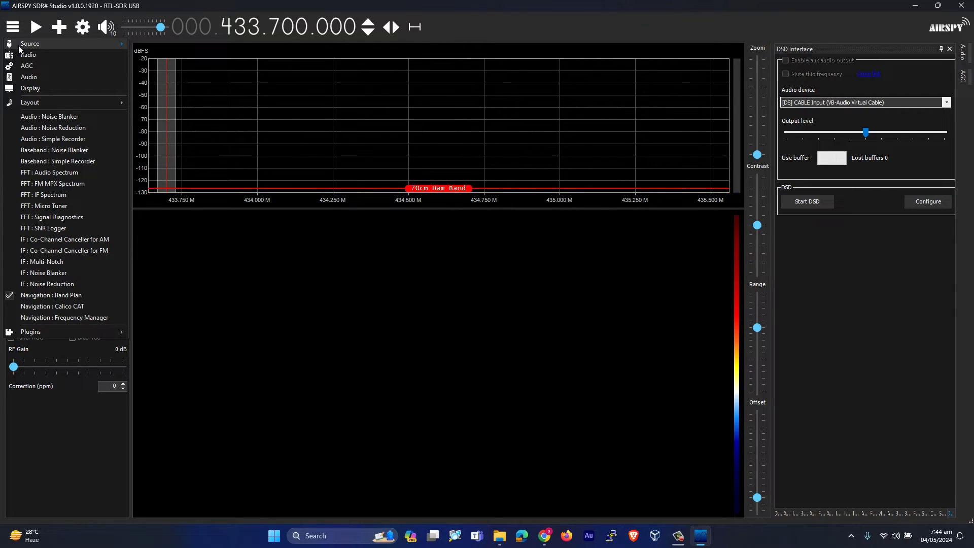
{"action": "mouse_move", "coordinate": [19, 47]}
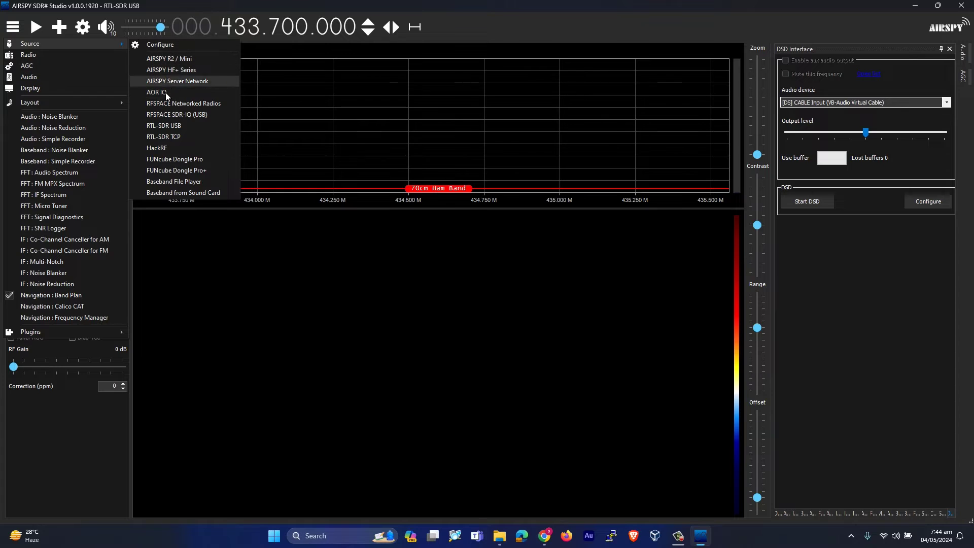
{"action": "left_click", "coordinate": [173, 127]}
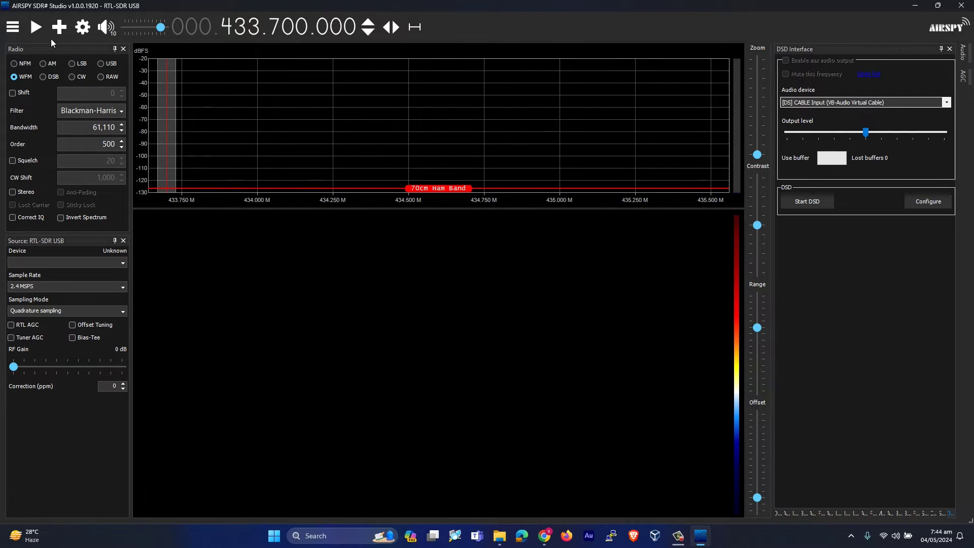
{"action": "left_click", "coordinate": [39, 28]}
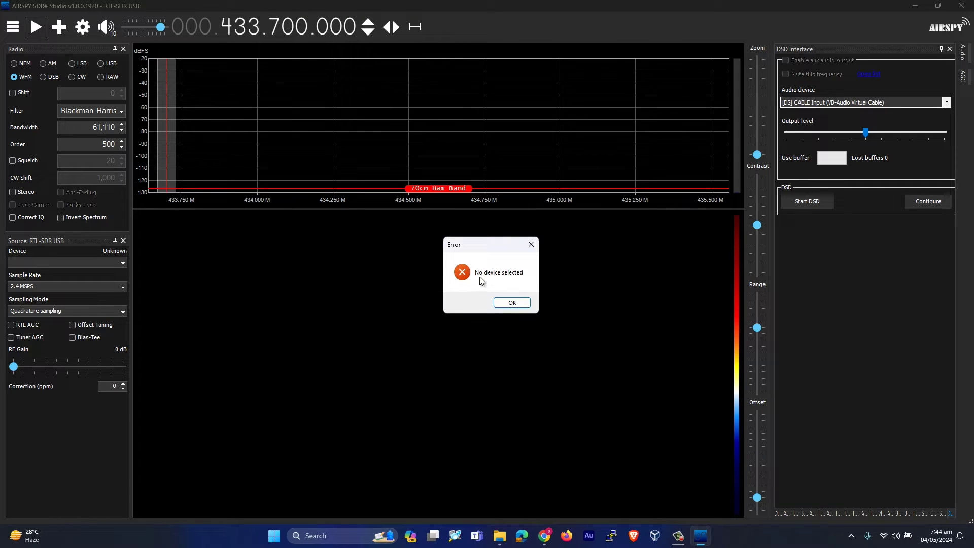
{"action": "left_click", "coordinate": [511, 304]}
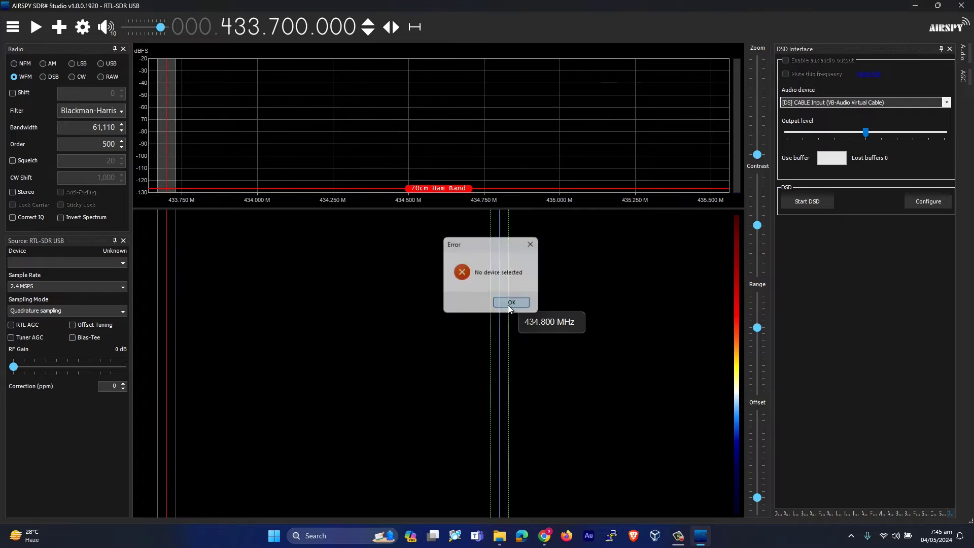
- Close SDR# and launch zadig.exe from the sdrsharp-x86 folder
{"action": "left_click", "coordinate": [966, 5]}
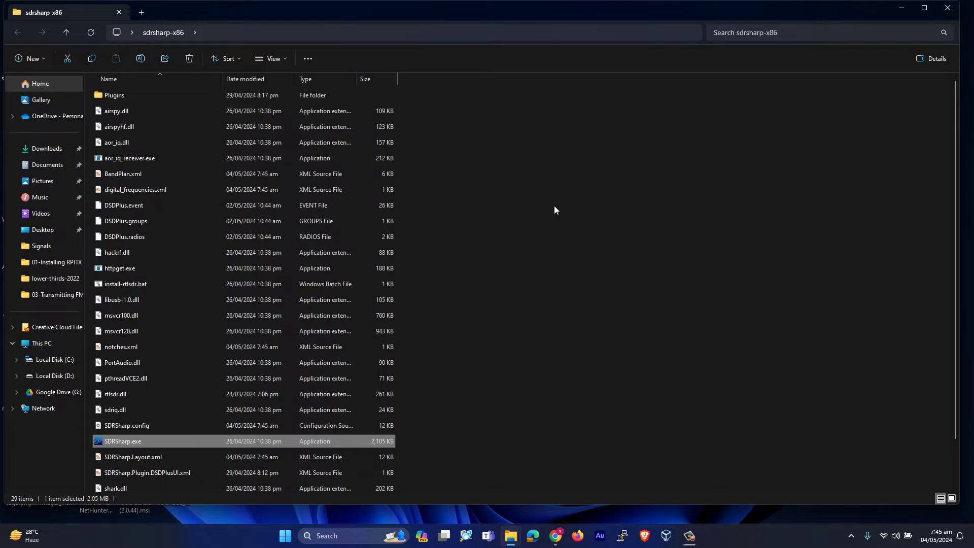
{"action": "scroll", "coordinate": [286, 333], "scroll_direction": "down", "scroll_amount": 1}
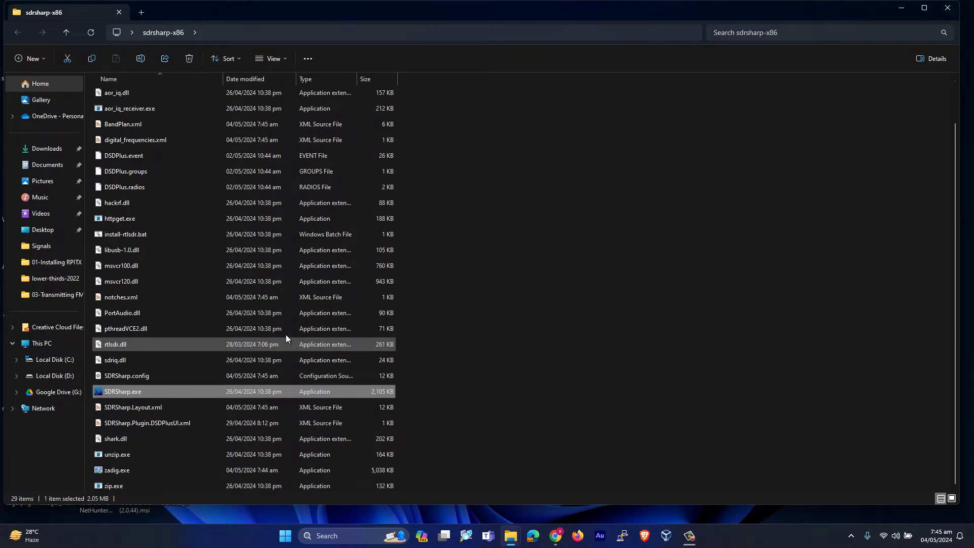
{"action": "double_click", "coordinate": [110, 471]}
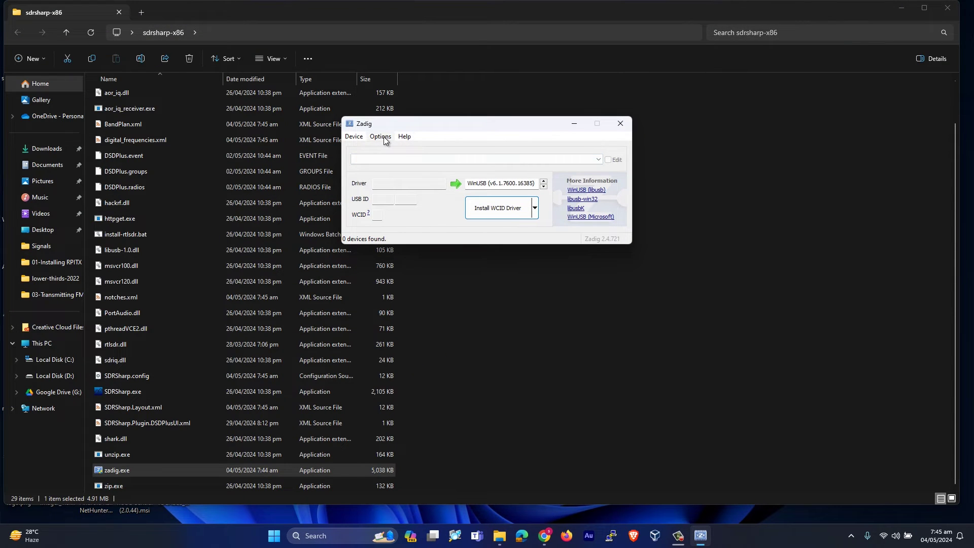
- In Zadig, enable List All Devices and select USB Receiver (Interface 0)
{"action": "left_click", "coordinate": [381, 137]}
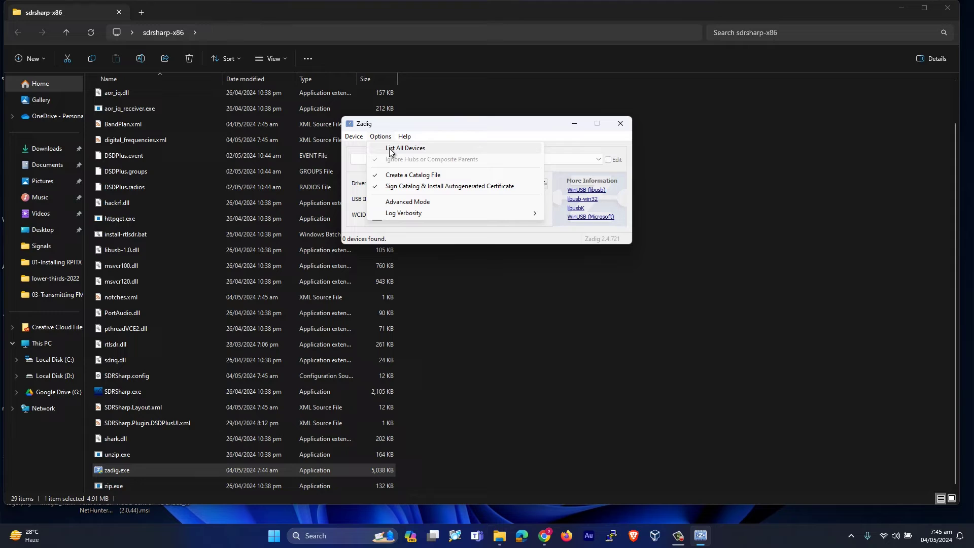
{"action": "left_click", "coordinate": [392, 148]}
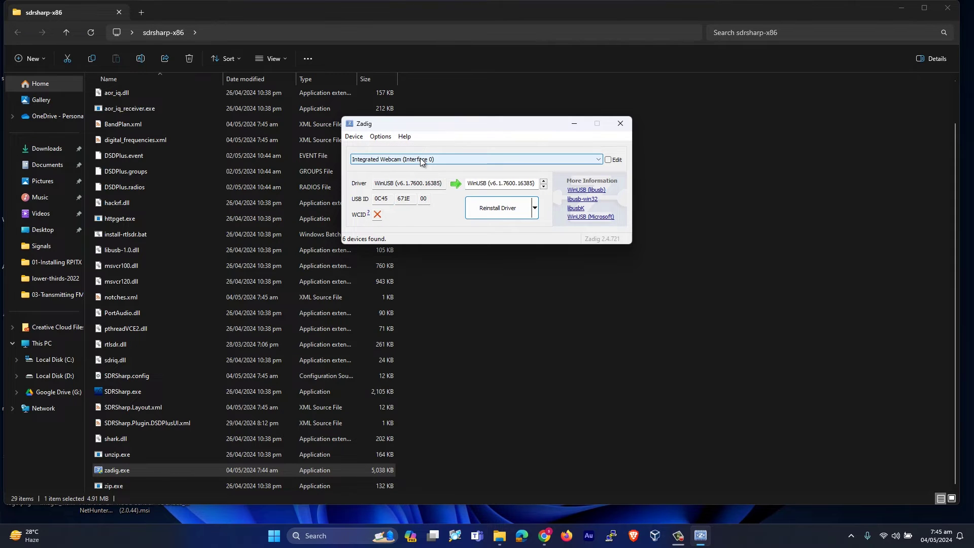
{"action": "left_click", "coordinate": [420, 160]}
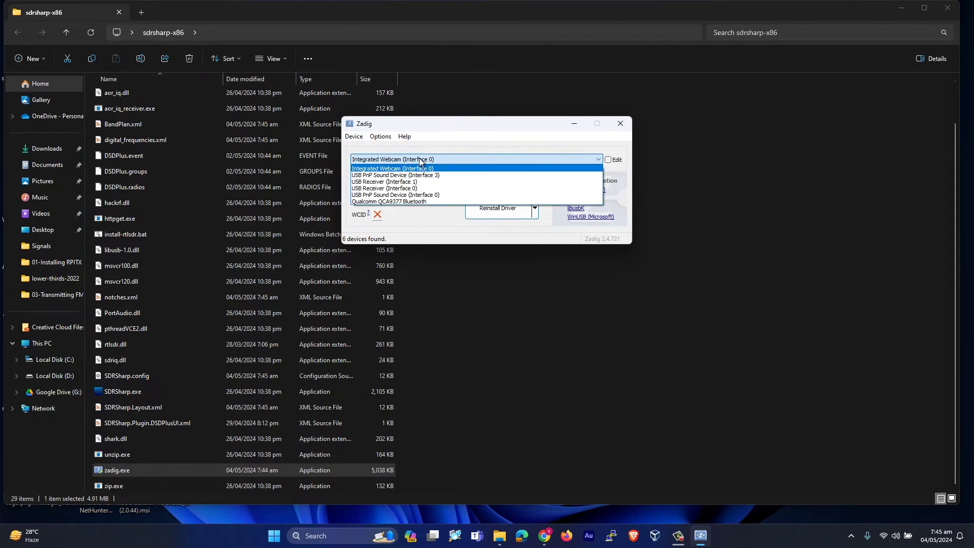
{"action": "left_click", "coordinate": [410, 188]}
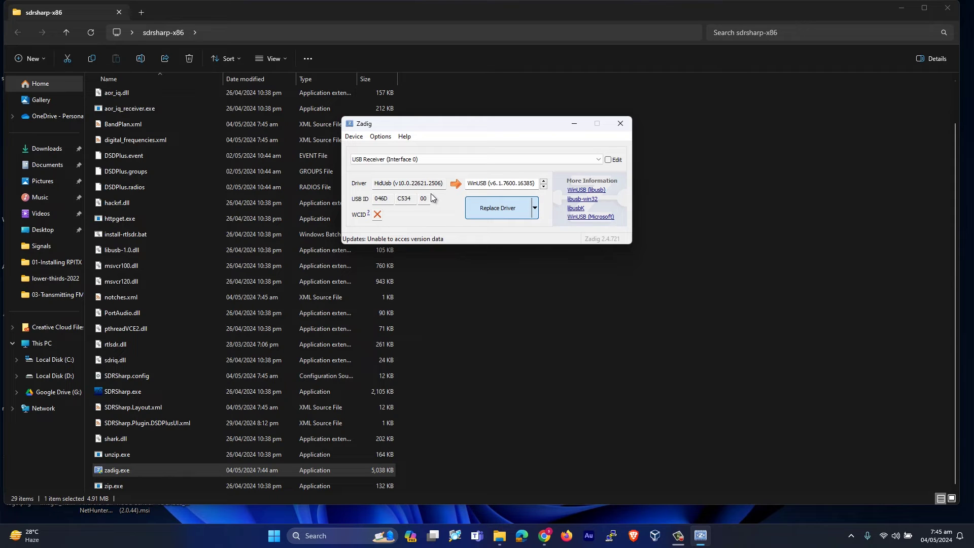
- Close Zadig and relaunch SDRSharp.exe
{"action": "left_click", "coordinate": [620, 123]}
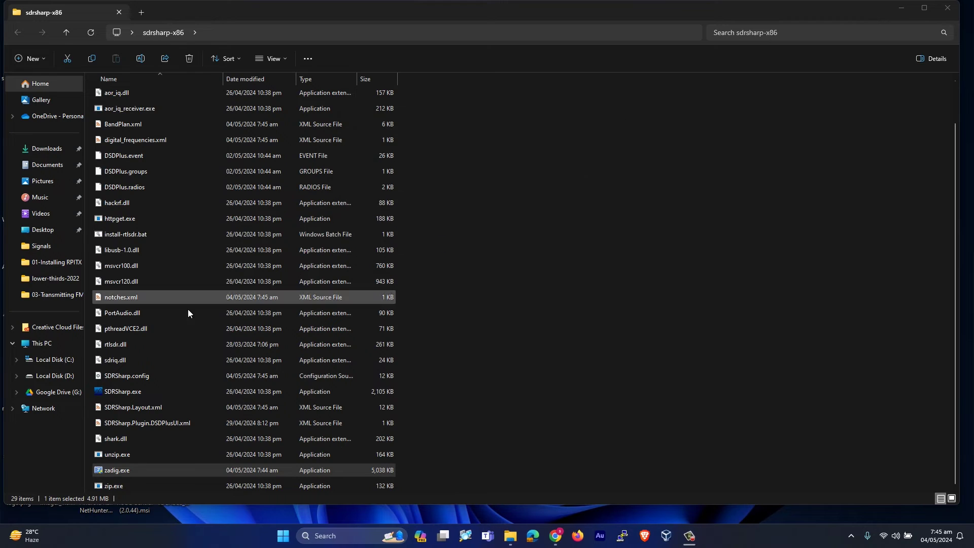
{"action": "double_click", "coordinate": [128, 391]}
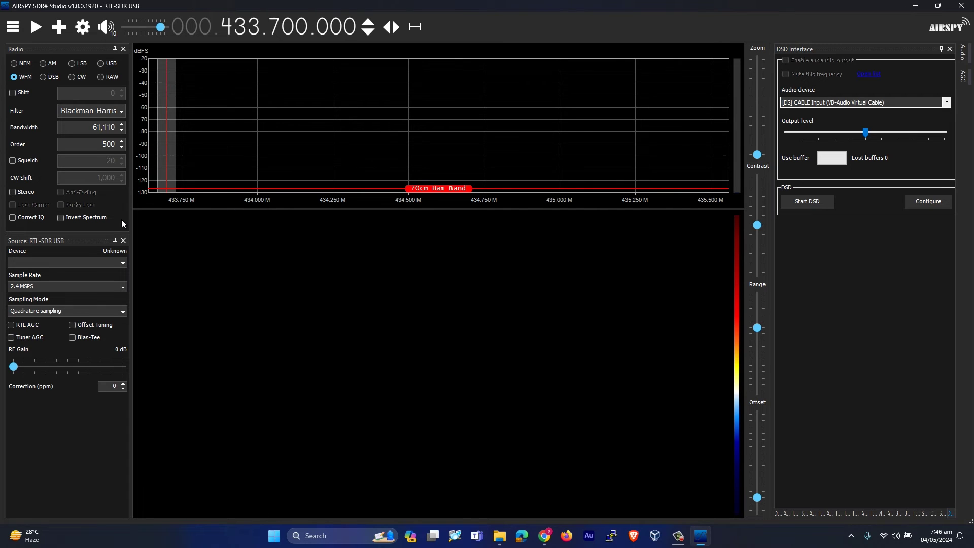
- Start the RTL2832U dongle and tune down from 433.700 MHz to 103.000 MHz
{"action": "left_click", "coordinate": [40, 27]}
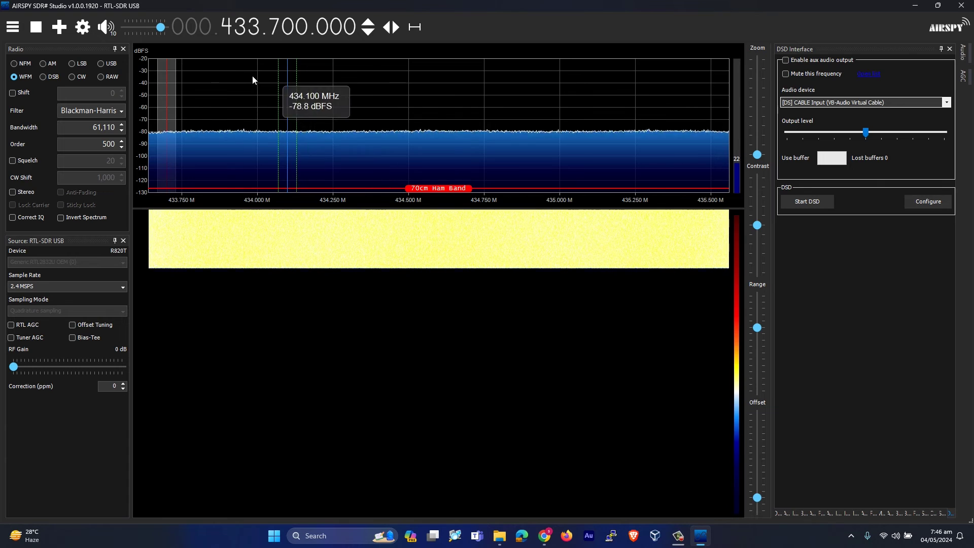
{"action": "left_click", "coordinate": [226, 33]}
{"action": "left_click", "coordinate": [226, 33]}
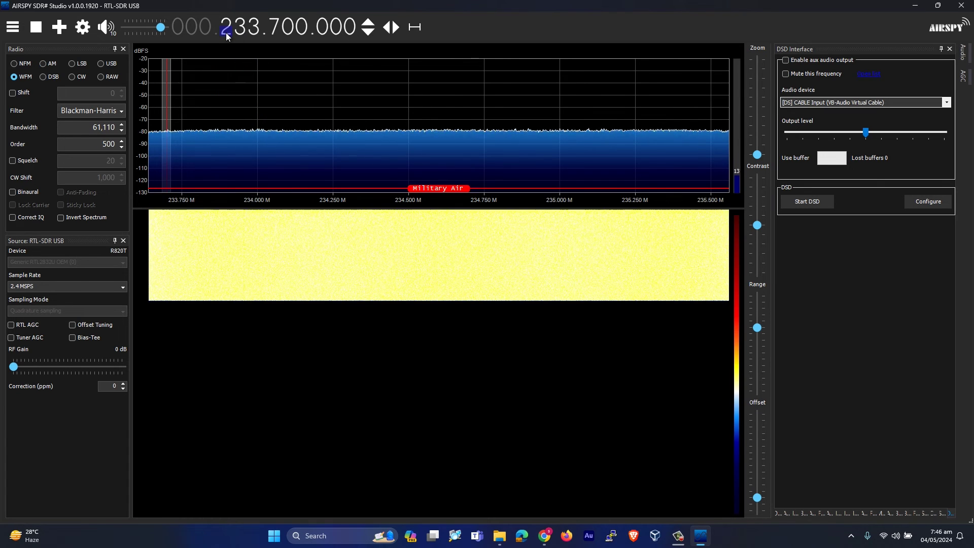
{"action": "left_click", "coordinate": [226, 33]}
{"action": "left_click", "coordinate": [241, 32]}
{"action": "left_click", "coordinate": [241, 33]}
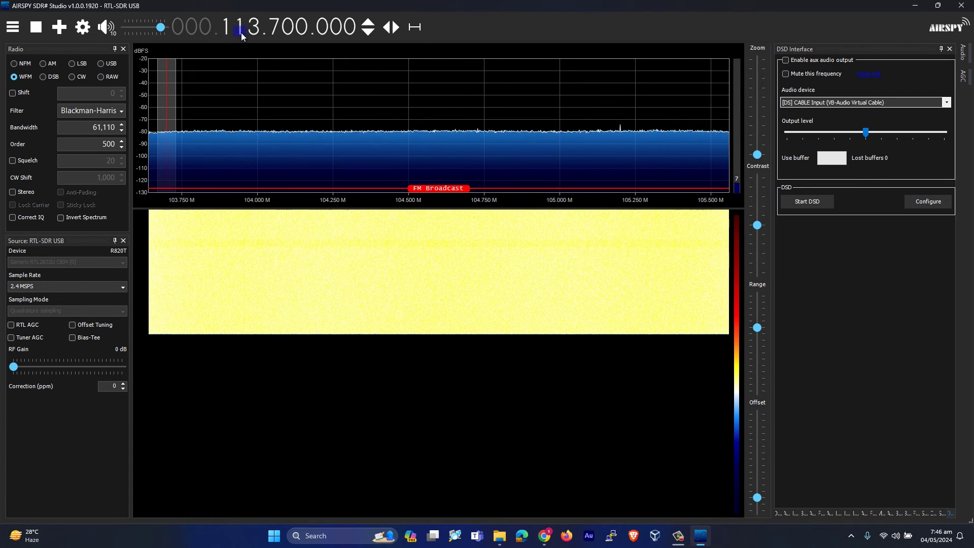
{"action": "left_click", "coordinate": [241, 33]}
{"action": "left_click", "coordinate": [273, 33]}
{"action": "left_click", "coordinate": [274, 33]}
{"action": "left_click", "coordinate": [274, 33]}
{"action": "left_click", "coordinate": [274, 33]}
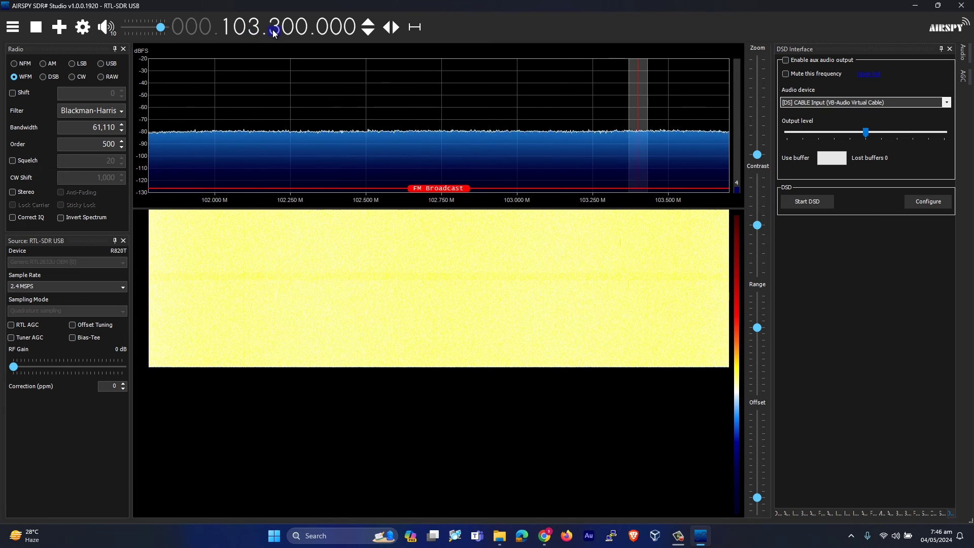
{"action": "left_click", "coordinate": [273, 32]}
{"action": "left_click", "coordinate": [274, 33]}
{"action": "left_click", "coordinate": [273, 33]}
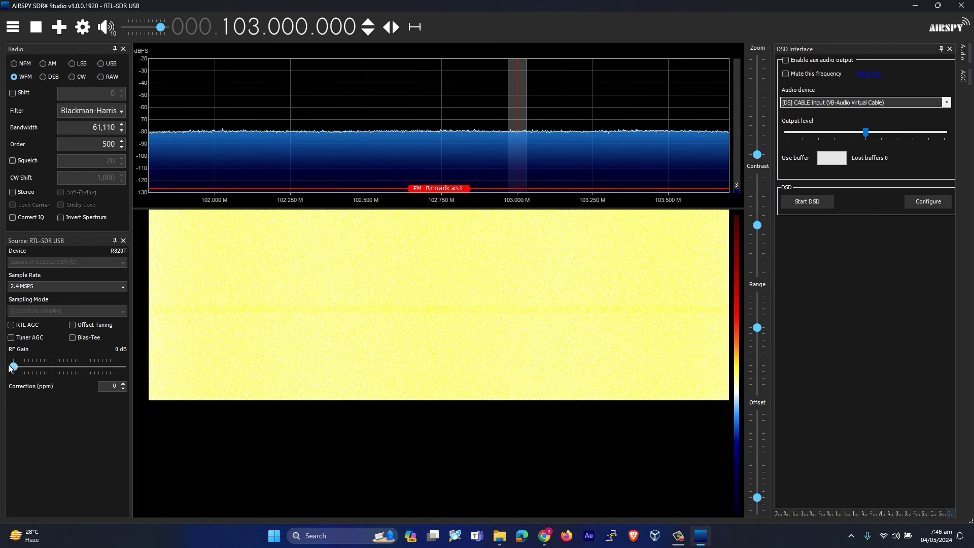
- Raise RF gain to about 20.7 dB and tune to the strong station at 100.000 MHz
{"action": "left_click_drag", "start_coordinate": [13, 367], "coordinate": [59, 361]}
{"action": "left_click", "coordinate": [255, 34]}
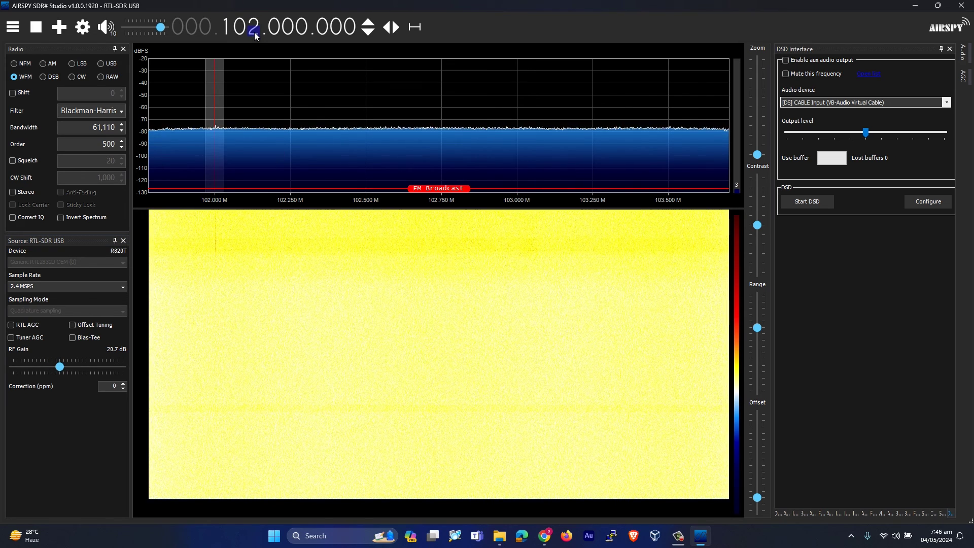
{"action": "left_click", "coordinate": [255, 34]}
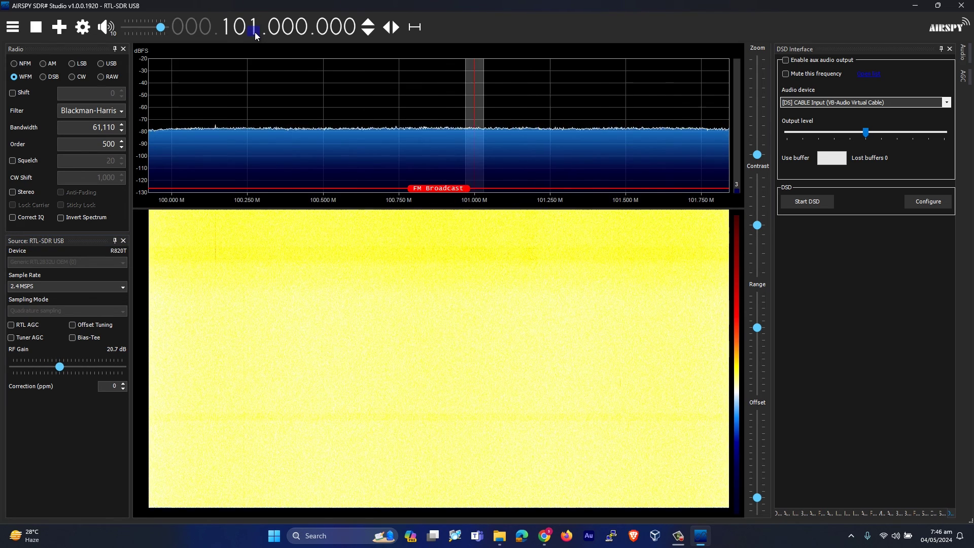
{"action": "left_click", "coordinate": [173, 149]}
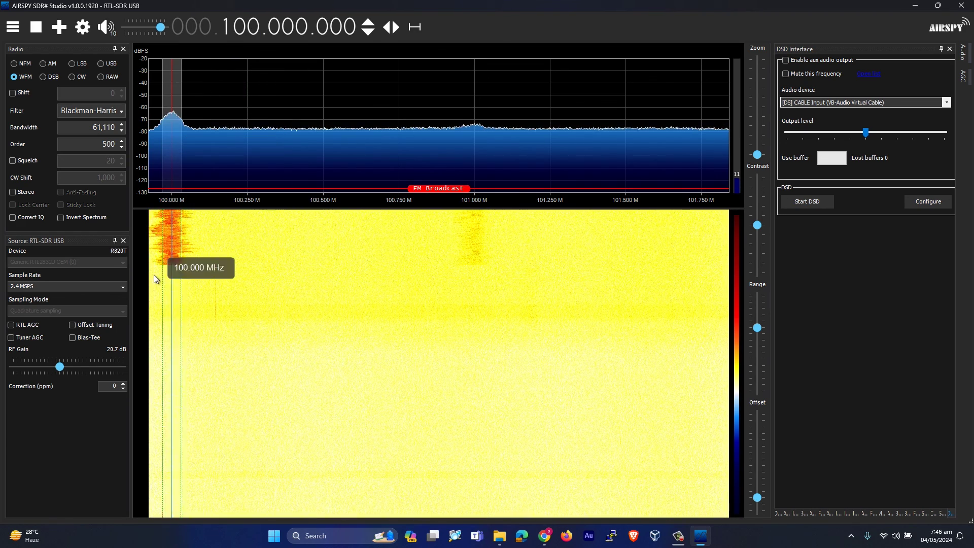